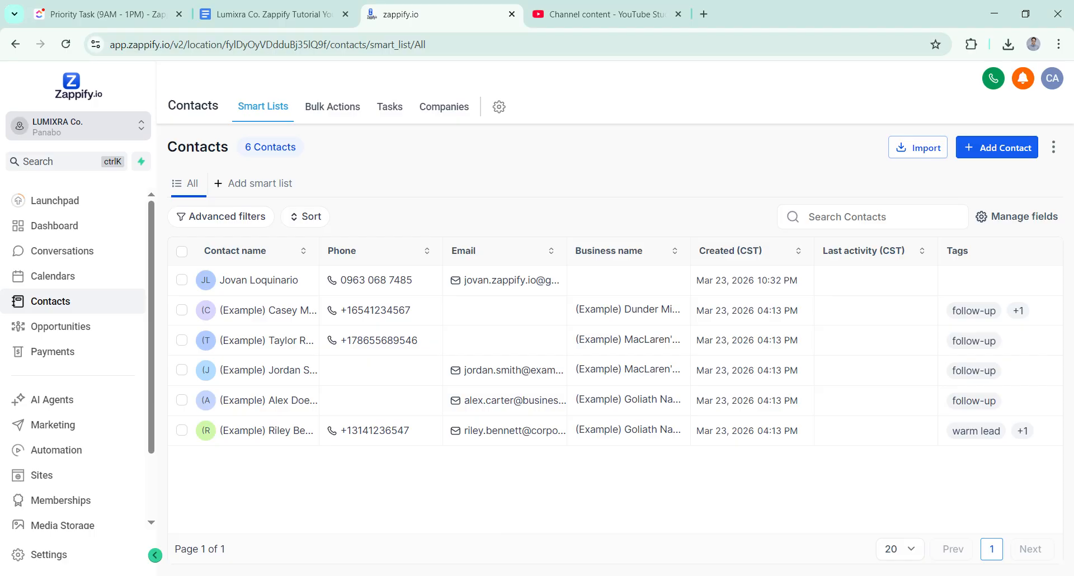
Step: Open a new contact form and fill in the contact's first name, last name and e-mail address
left_click(1021, 148)
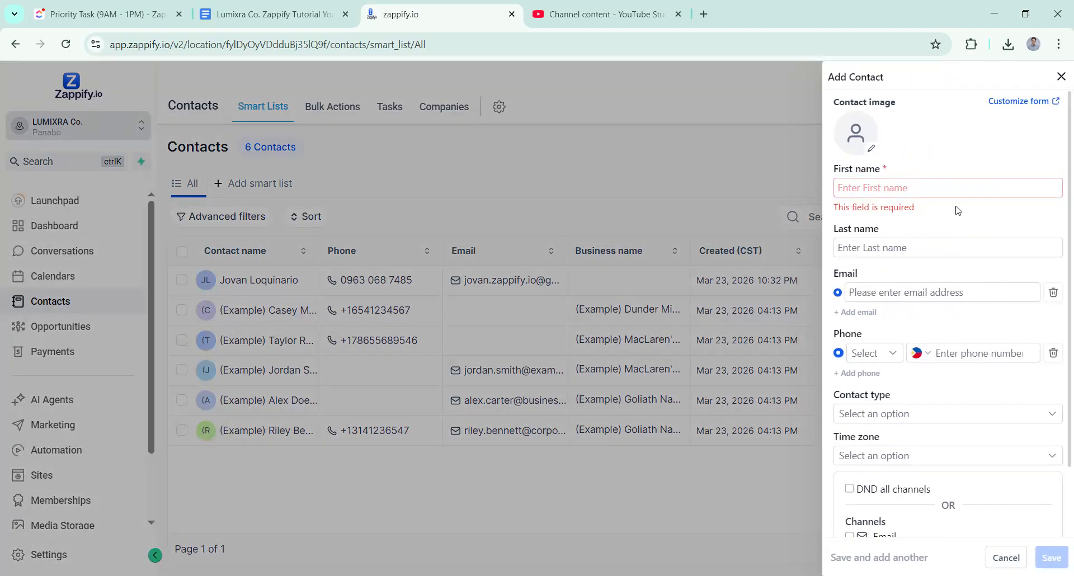
left_click(814, 176)
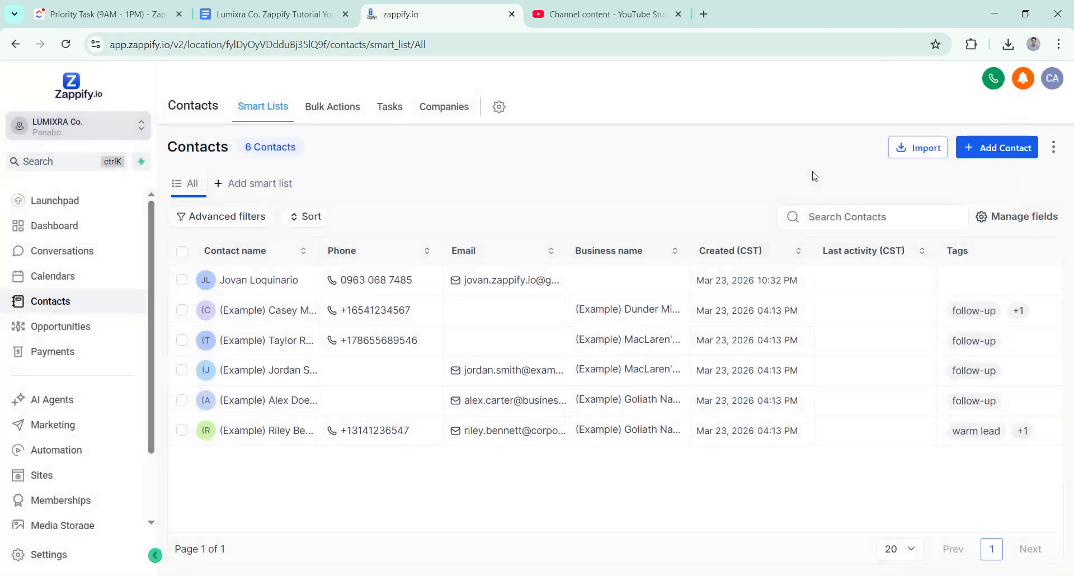
left_click(1002, 148)
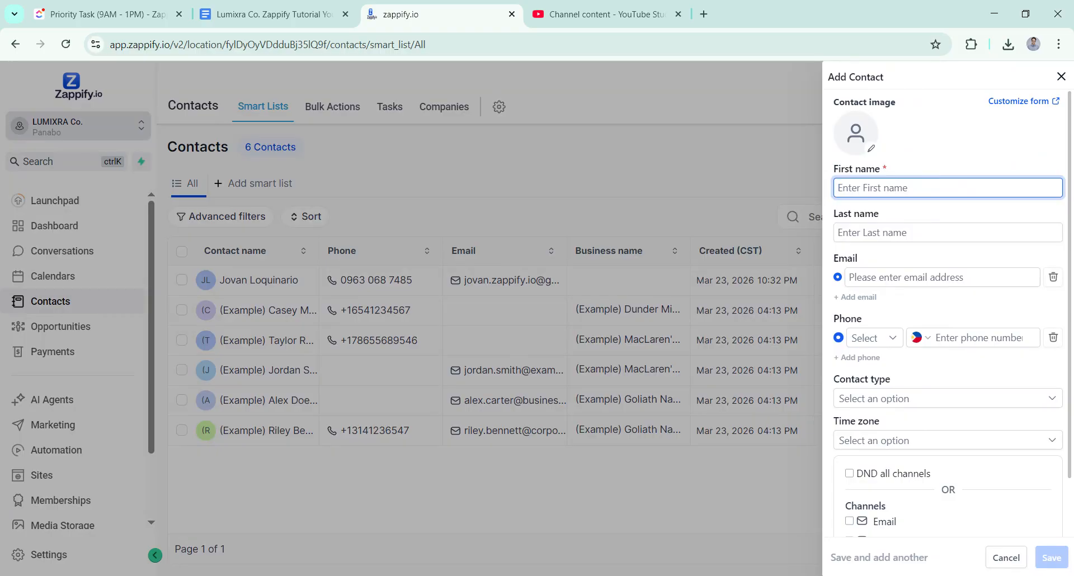
type("Carl")
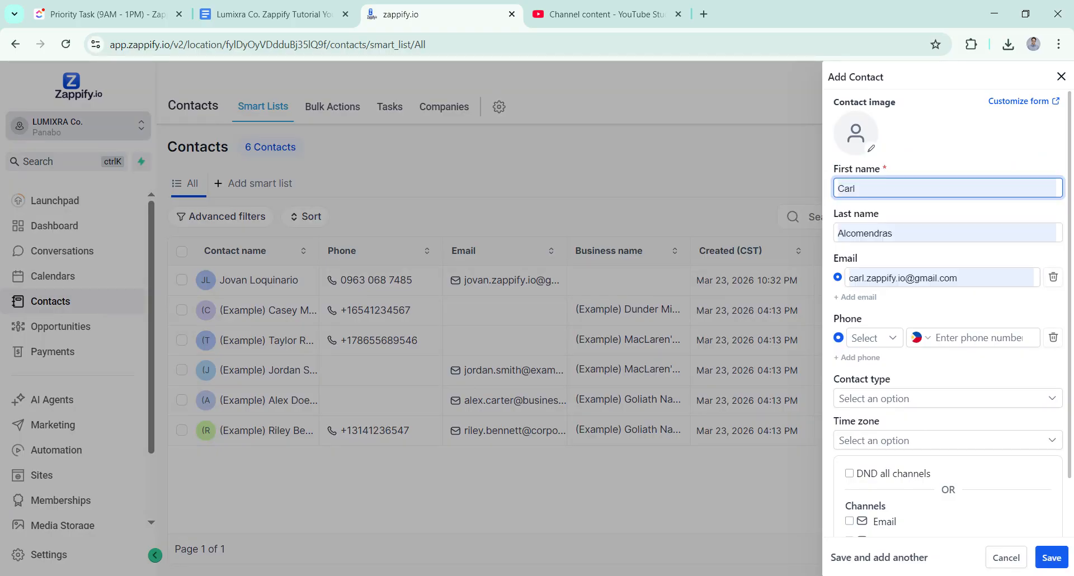
left_click(995, 228)
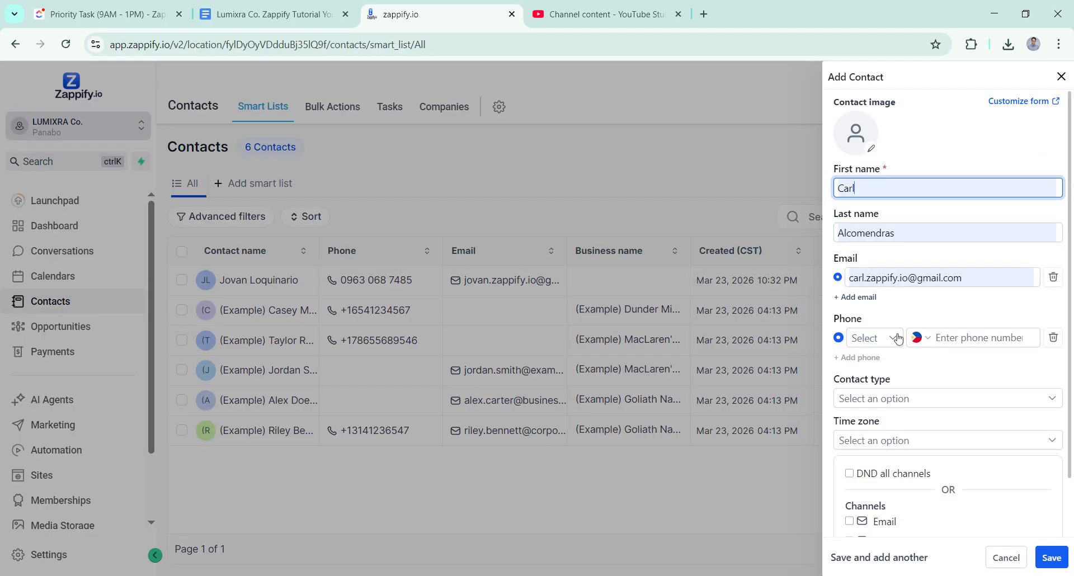
Step: Enter the contact's phone number and set the contact type to Lead
left_click(977, 338)
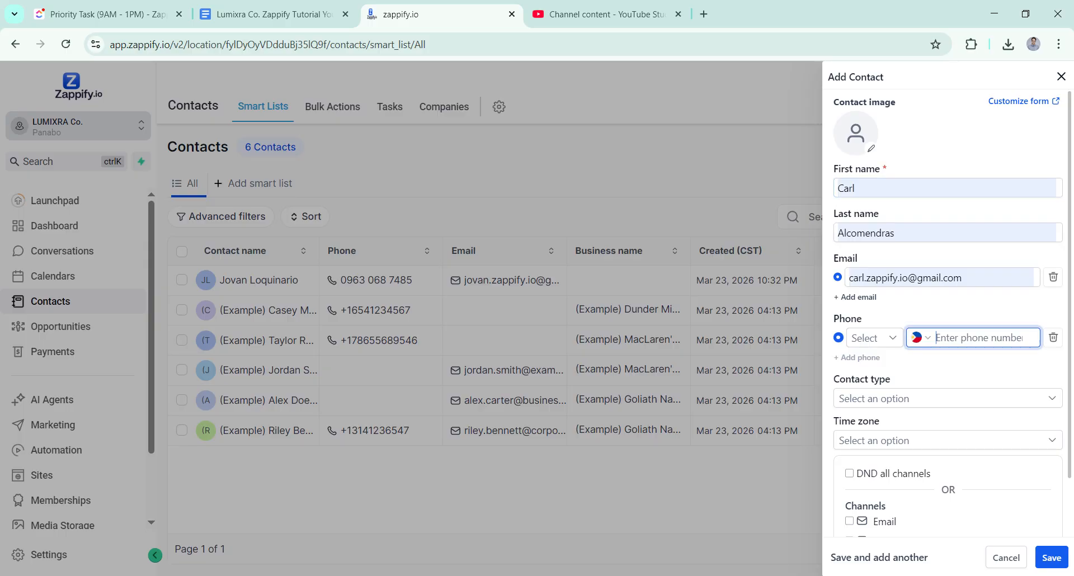
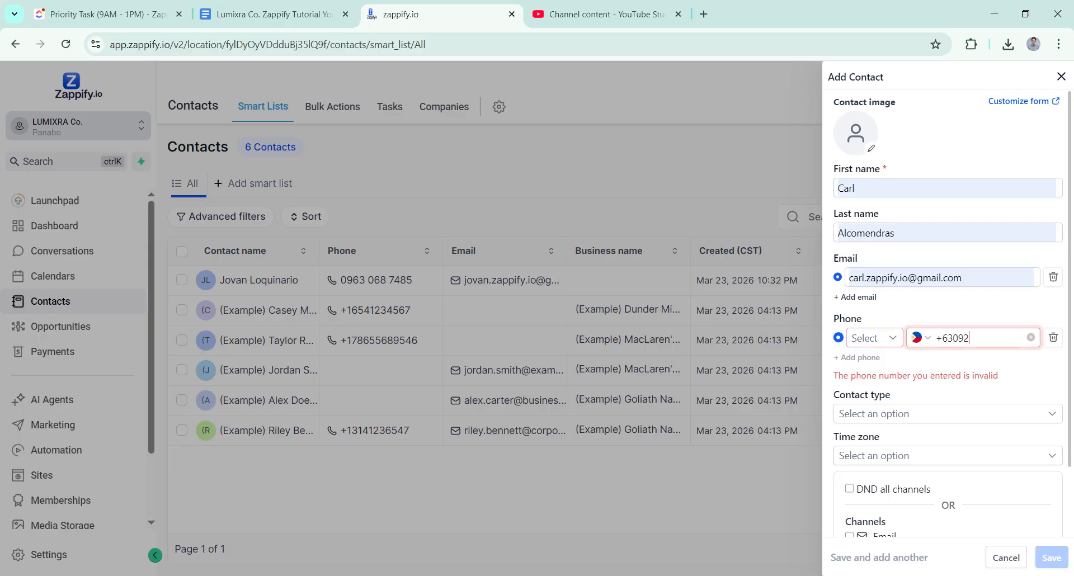
left_click(942, 420)
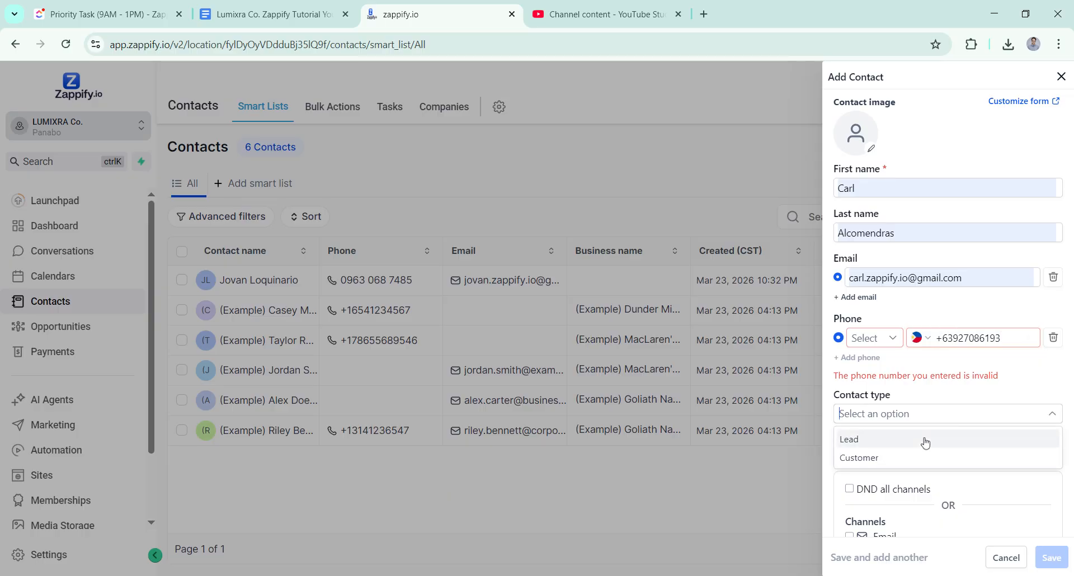
left_click(922, 442)
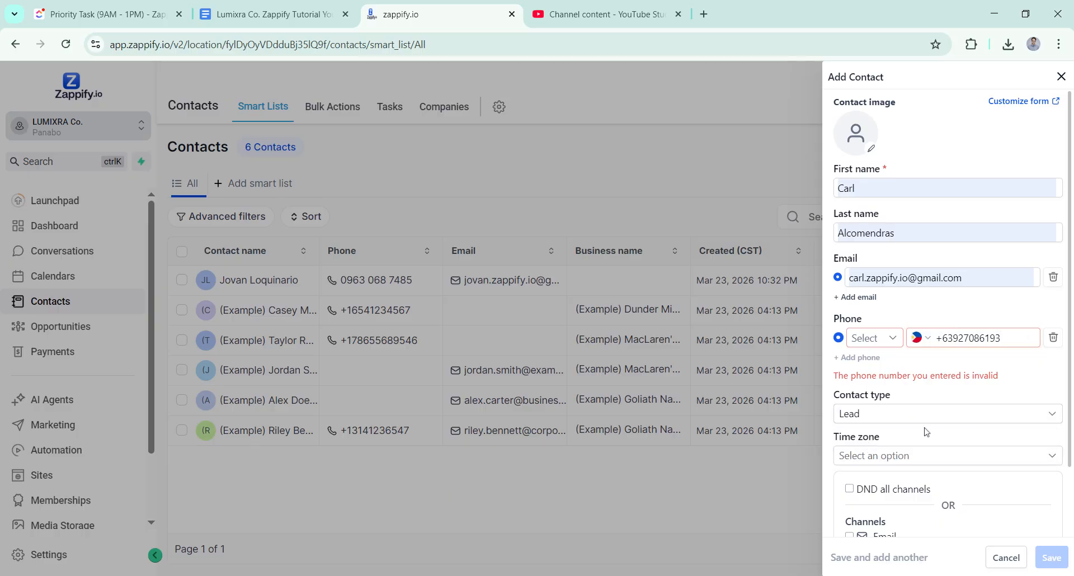
Step: Set the contact's time zone to GMT+08:00 Asia/Taipei (CST)
left_click(916, 462)
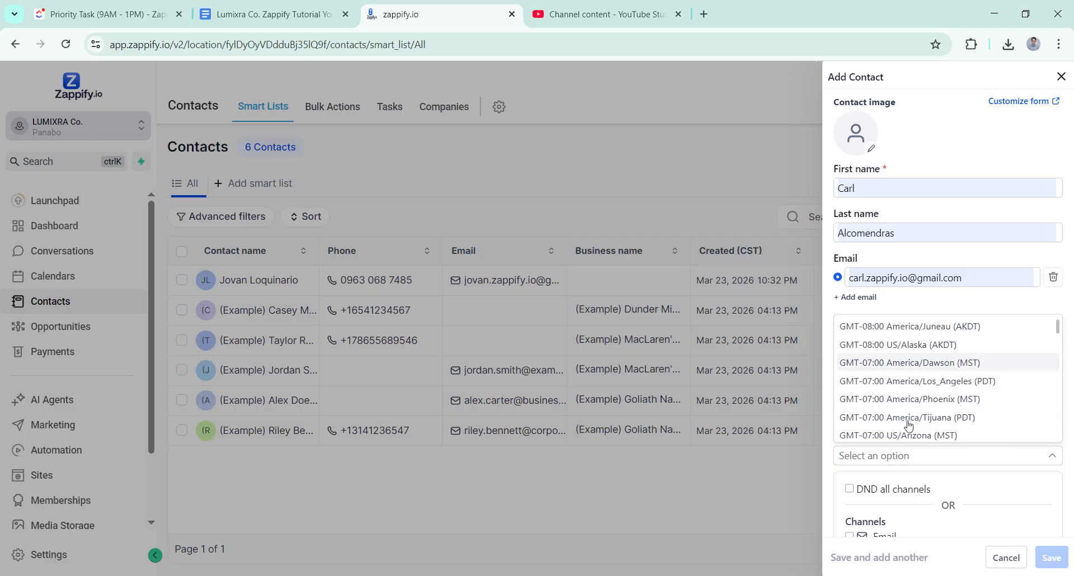
scroll(909, 428, "down", 3)
scroll(911, 432, "down", 3)
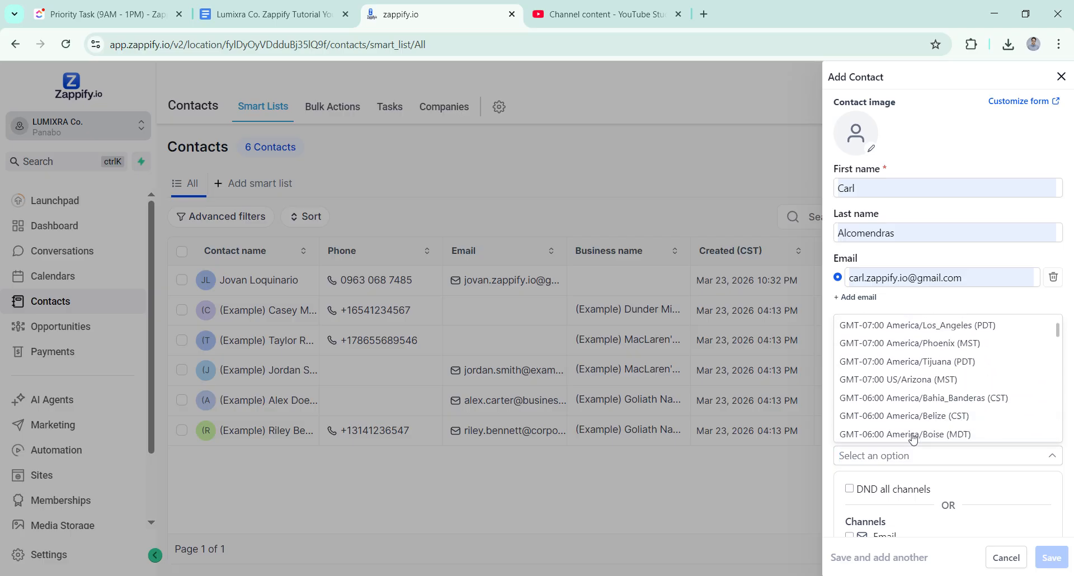
scroll(917, 433, "down", 10)
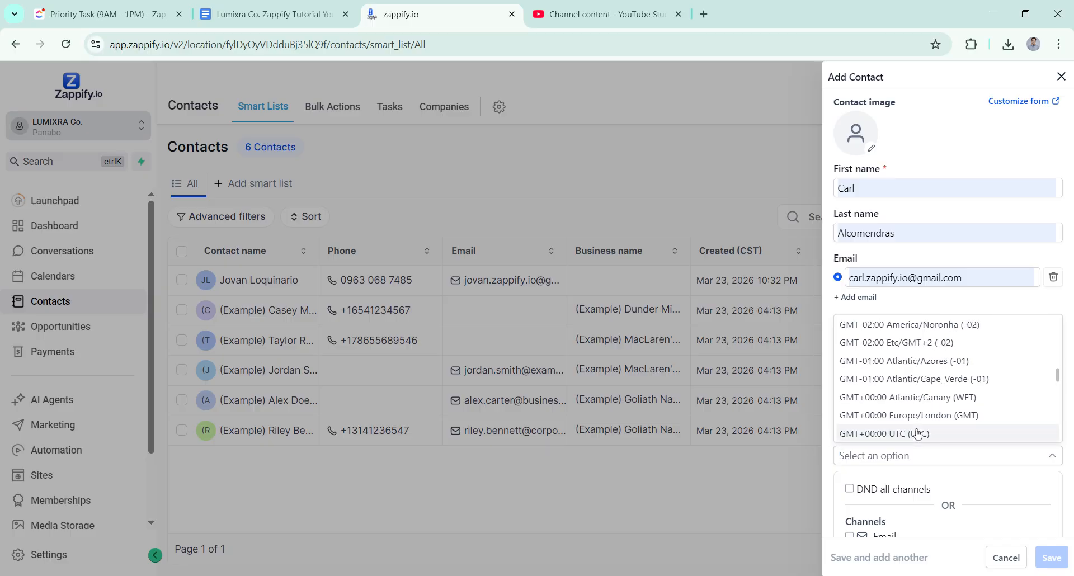
scroll(917, 433, "down", 5)
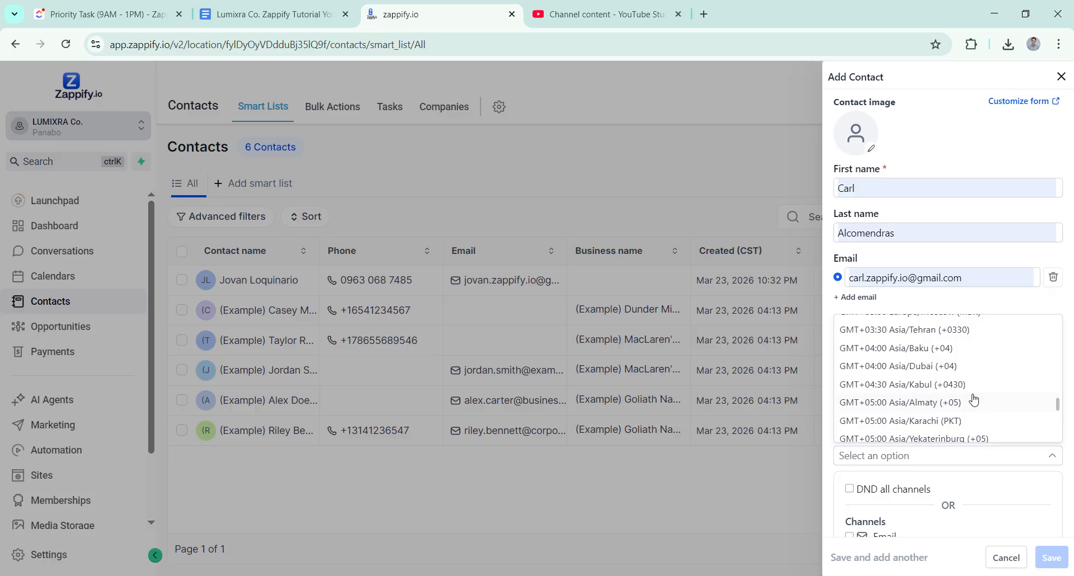
scroll(973, 400, "down", 3)
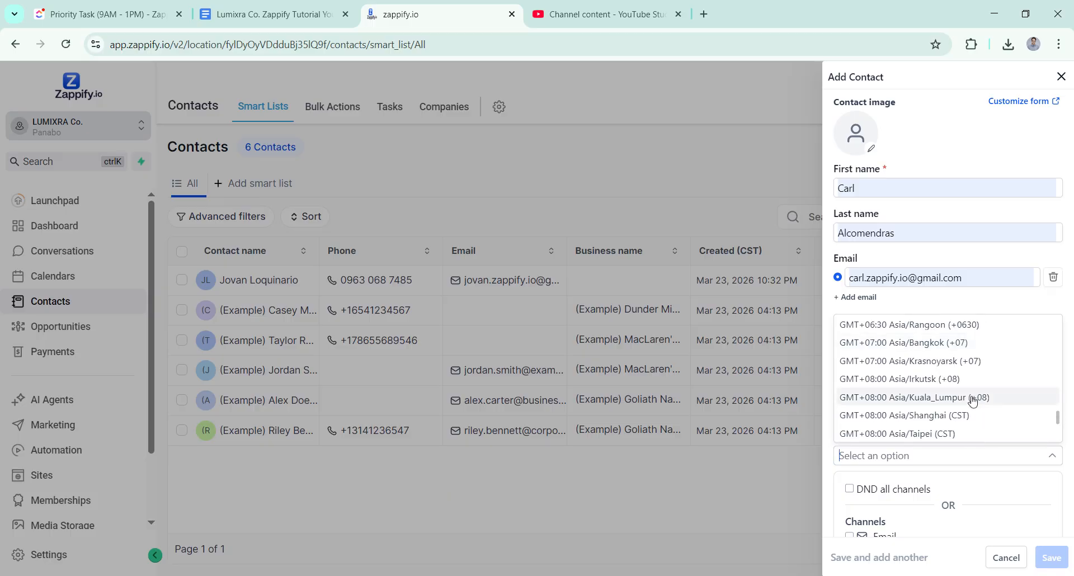
scroll(951, 418, "down", 2)
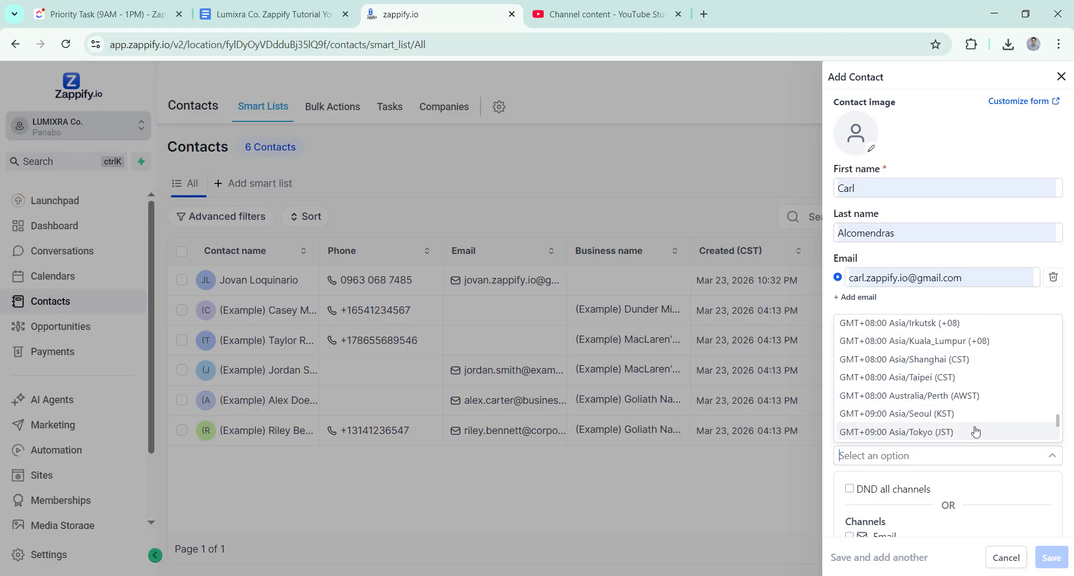
left_click(925, 383)
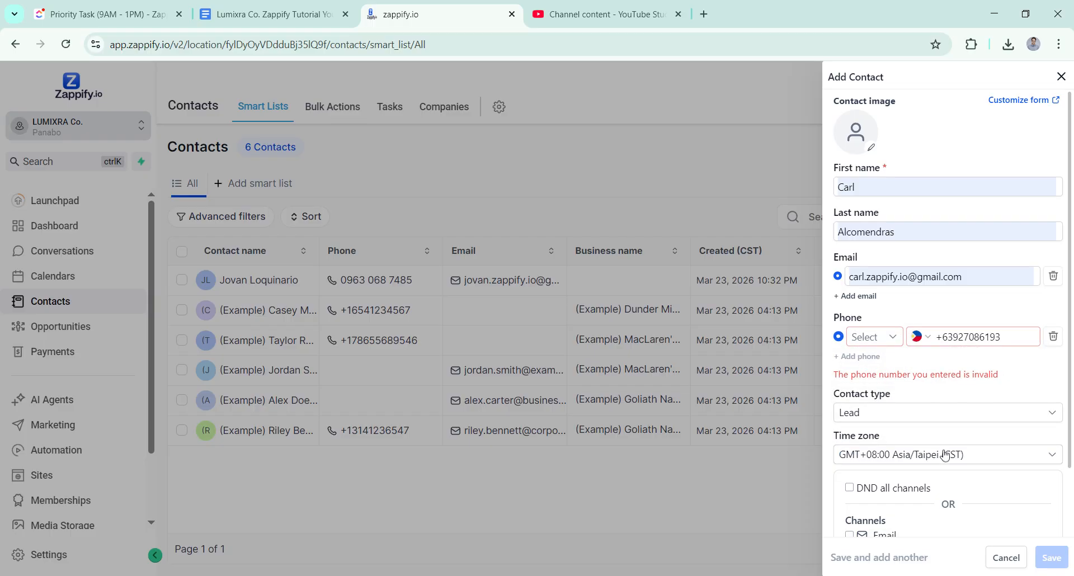
Step: Enable only the Email channel for the contact
scroll(947, 455, "down", 2)
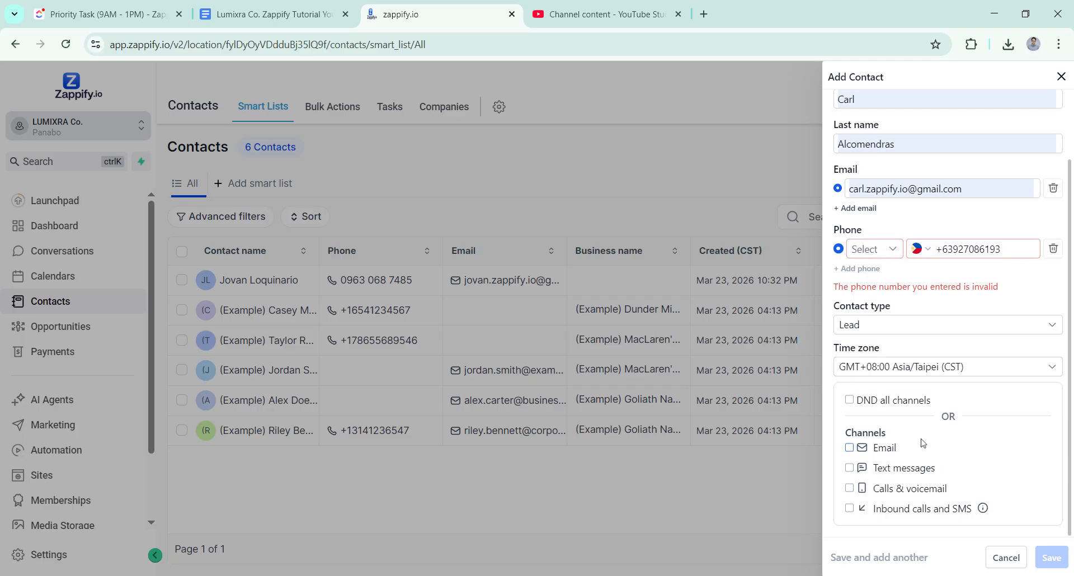
left_click(850, 490)
left_click(850, 448)
left_click(852, 489)
Step: Correct the last digits of the contact's phone number
triple_click(939, 248)
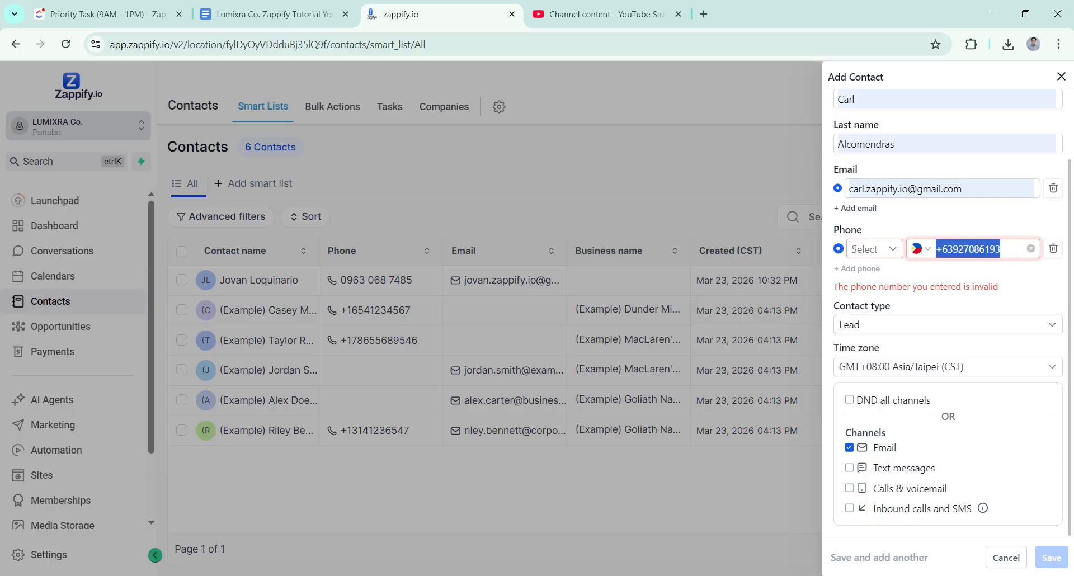
left_click(1002, 249)
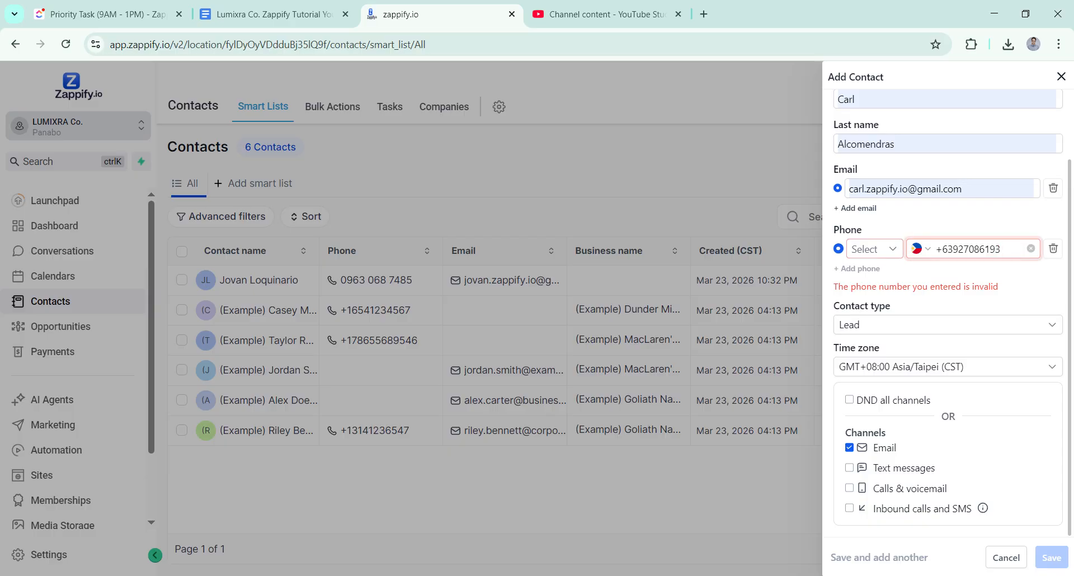
key("shift+Left")
key("shift+Left")
key("shift+Left")
key("shift+Left")
key("shift+Left")
key("shift+Left")
key("shift+Left")
key("shift+Left")
key("shift+Left")
key("shift+Left")
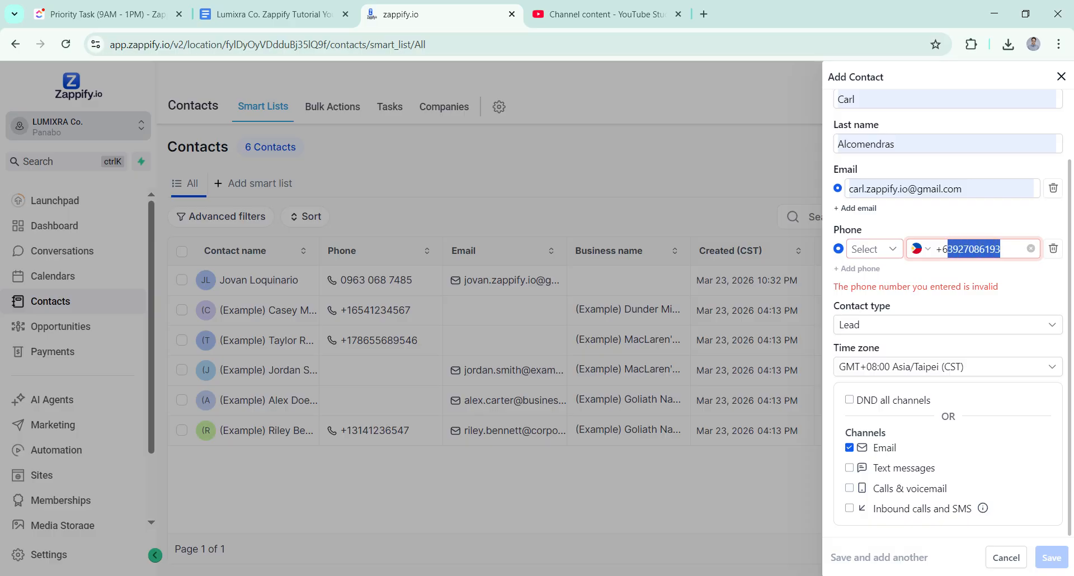
key("Right")
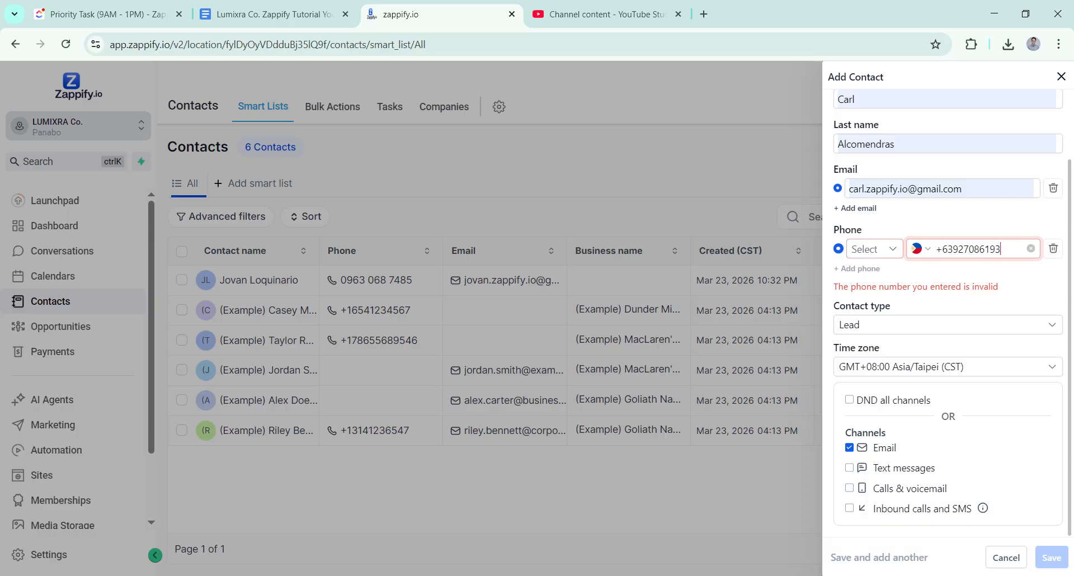
key("BackSpace")
key("BackSpace")
key("BackSpace")
key("BackSpace")
key("BackSpace")
key("BackSpace")
type("08619")
Step: Set the phone type to Mobile and append the remaining digits to the phone number
left_click(876, 249)
left_click(880, 271)
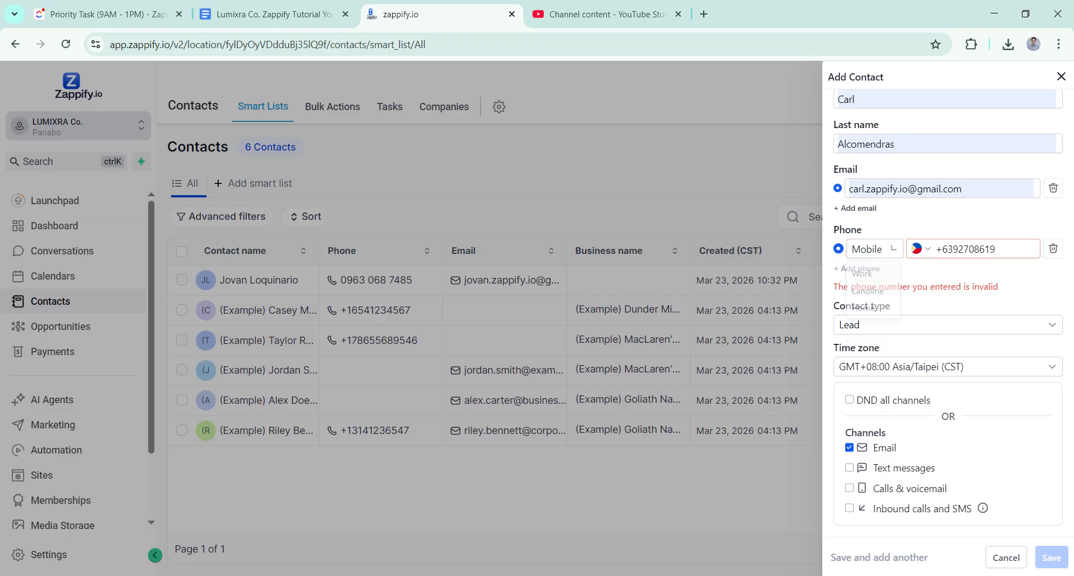
left_click(1012, 248)
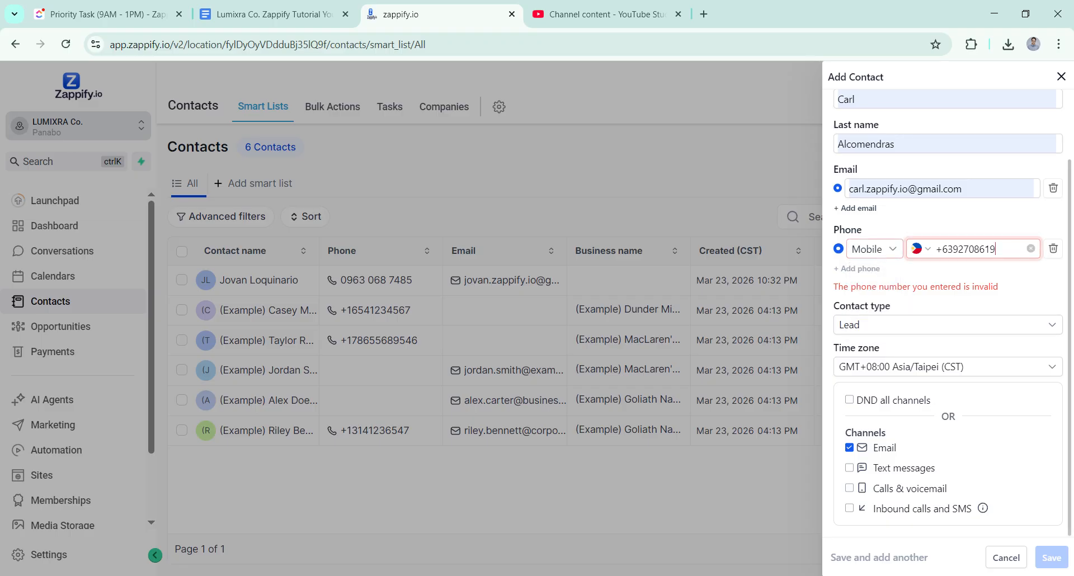
type("63")
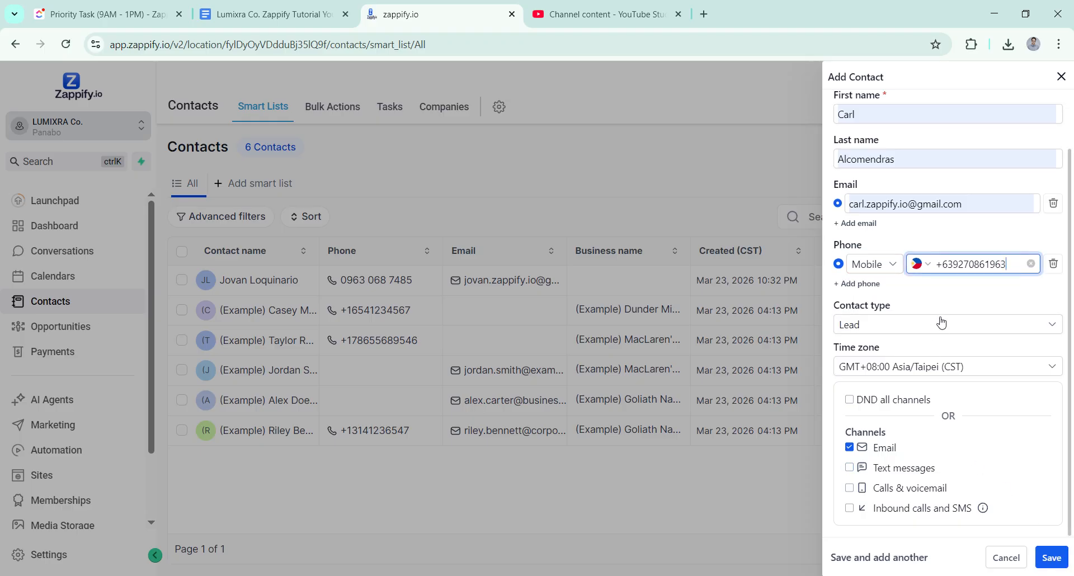
scroll(906, 202, "up", 2)
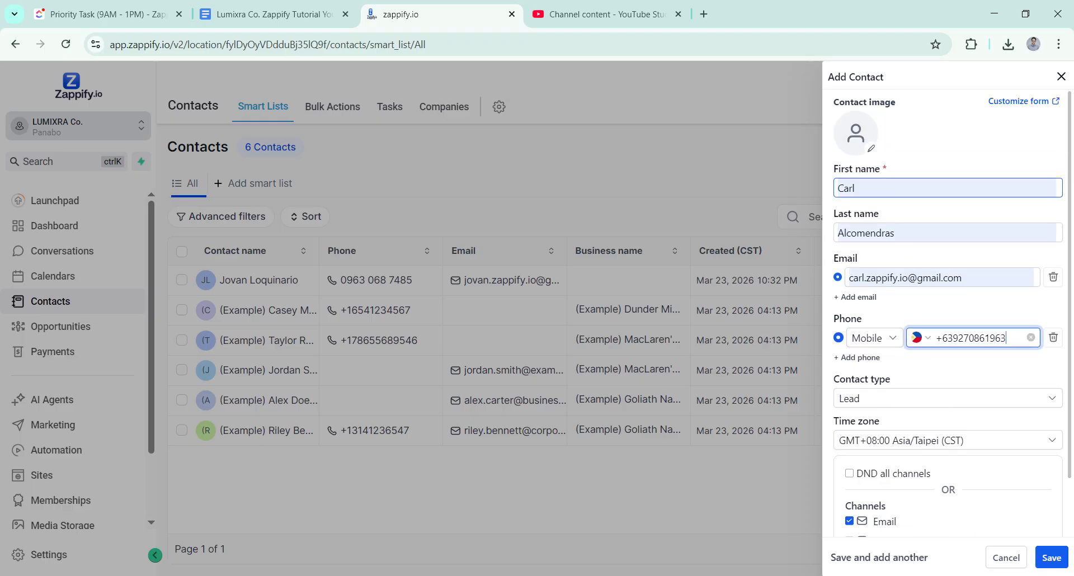
scroll(944, 473, "down", 2)
scroll(944, 473, "up", 2)
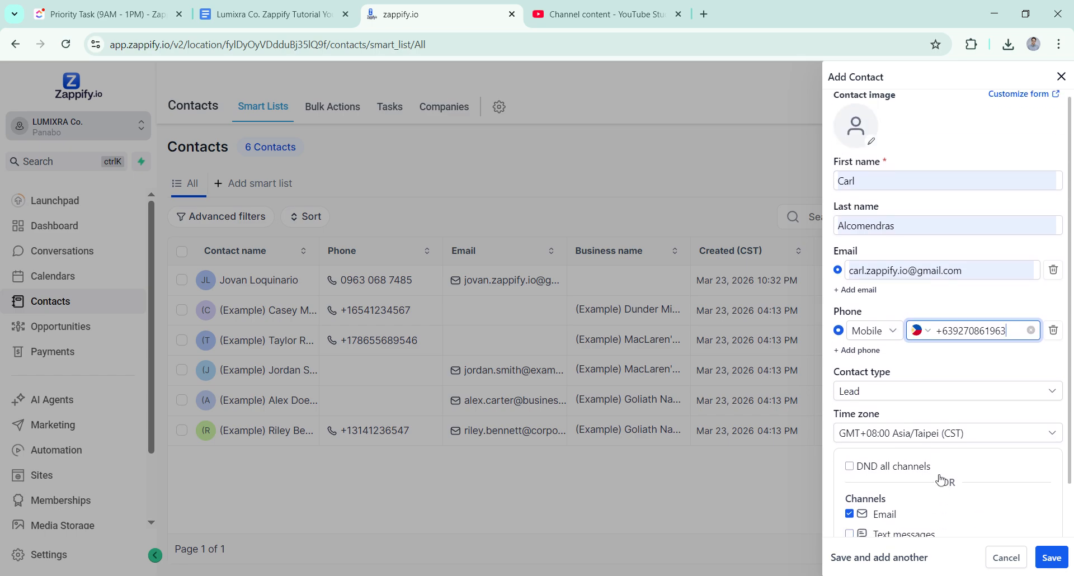
left_click(873, 151)
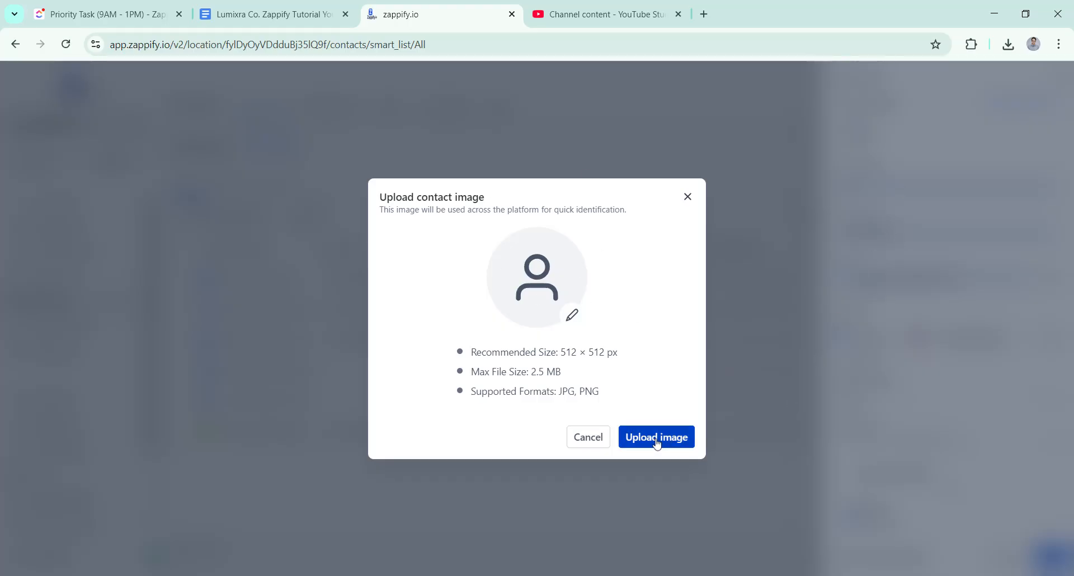
left_click(691, 201)
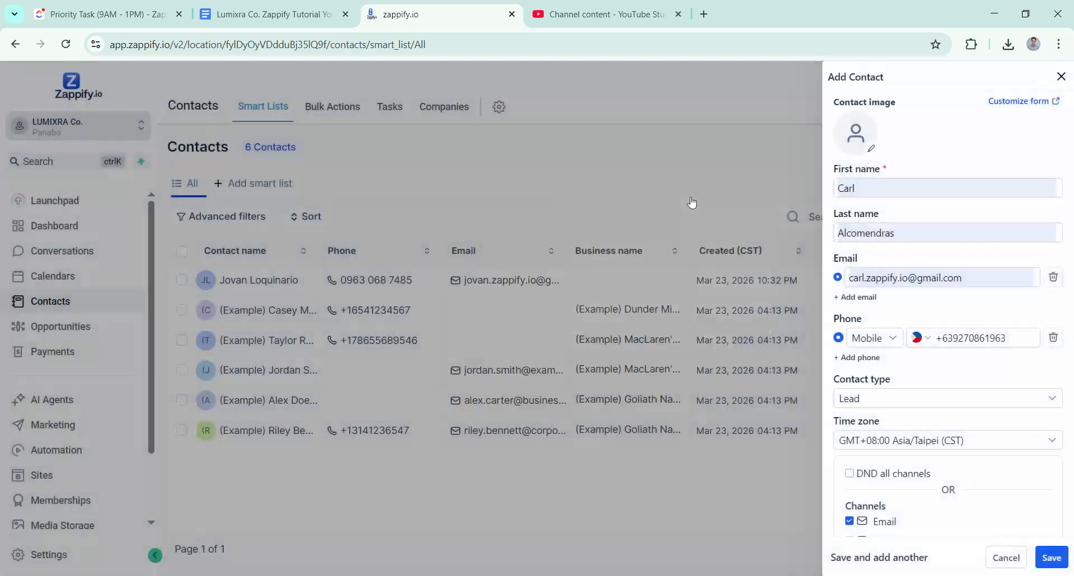
Step: Save the new contact
left_click(1058, 559)
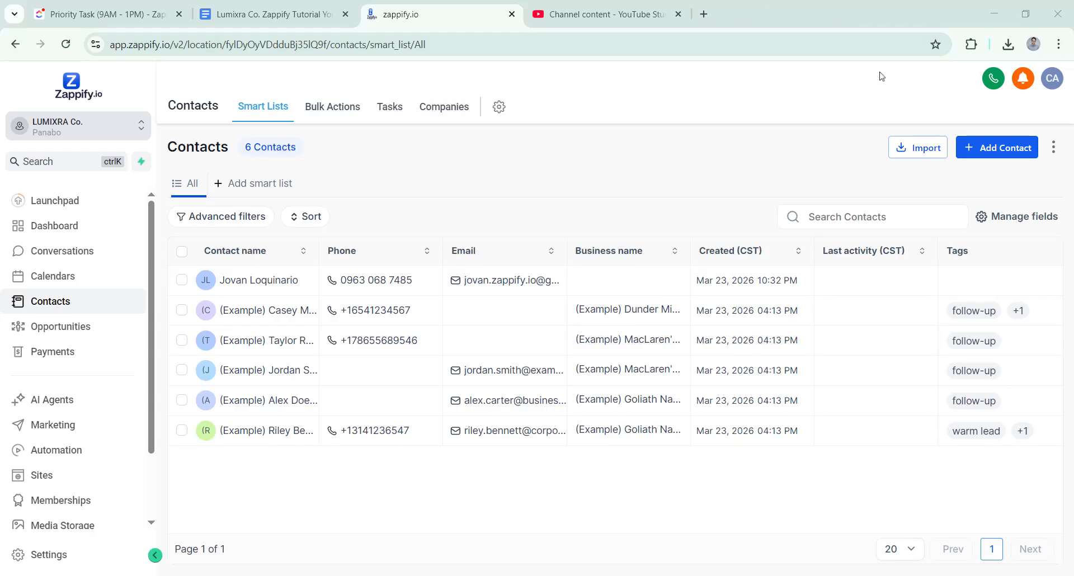
left_click(882, 78)
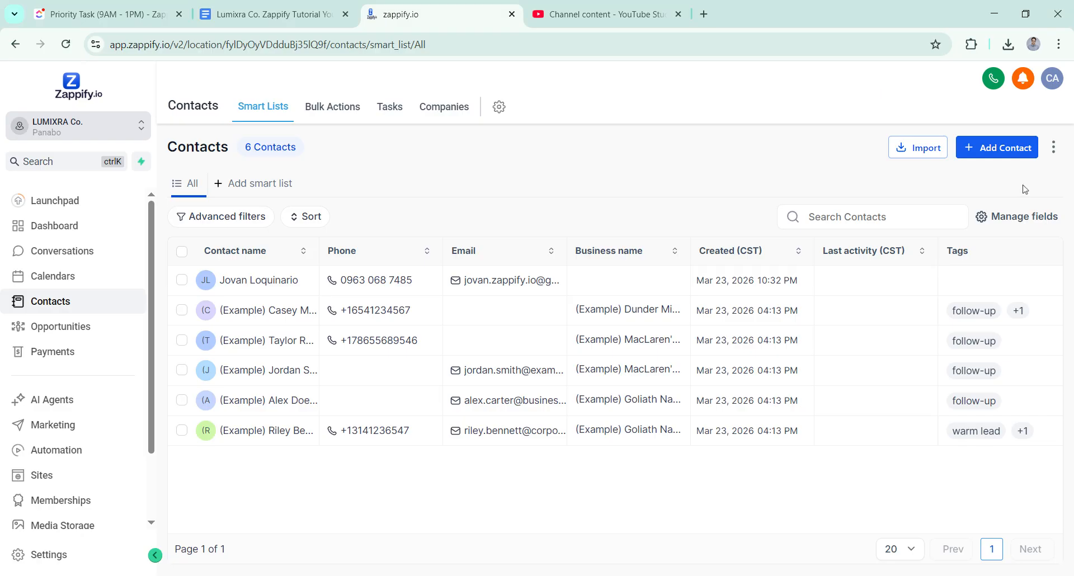
left_click(931, 156)
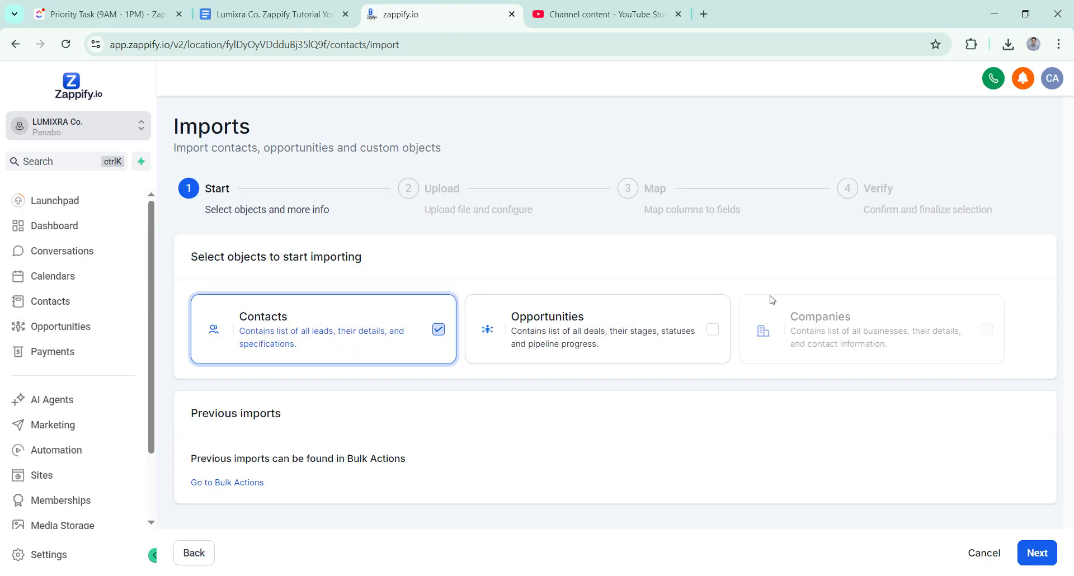
left_click(1044, 556)
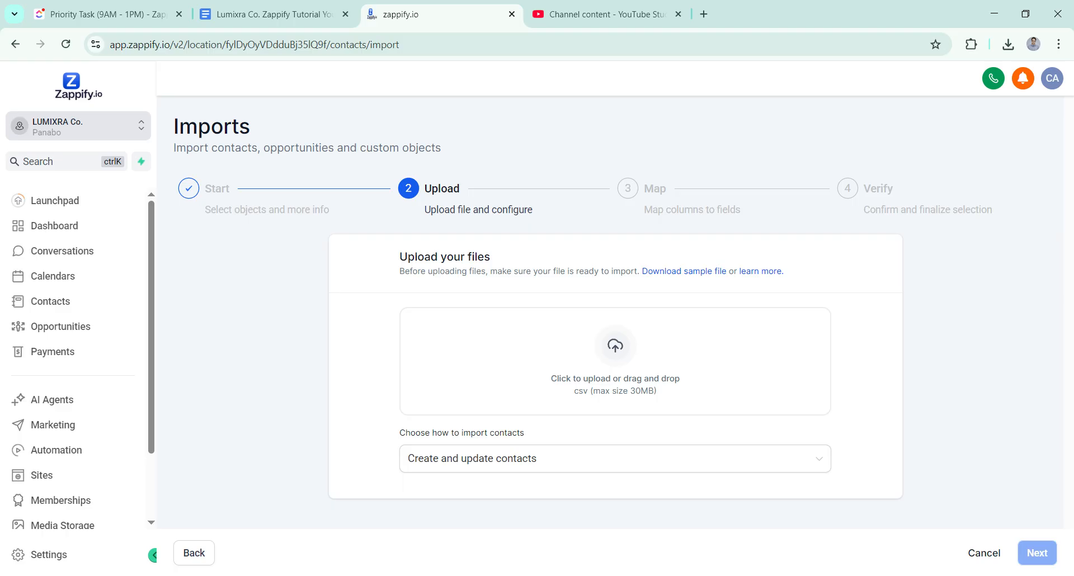
left_click(988, 555)
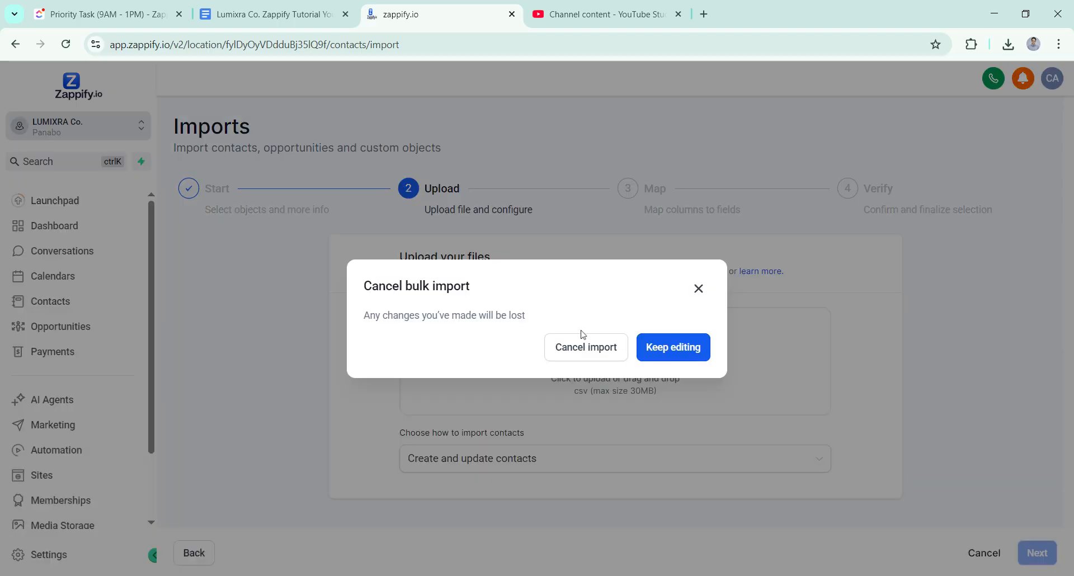
left_click(587, 355)
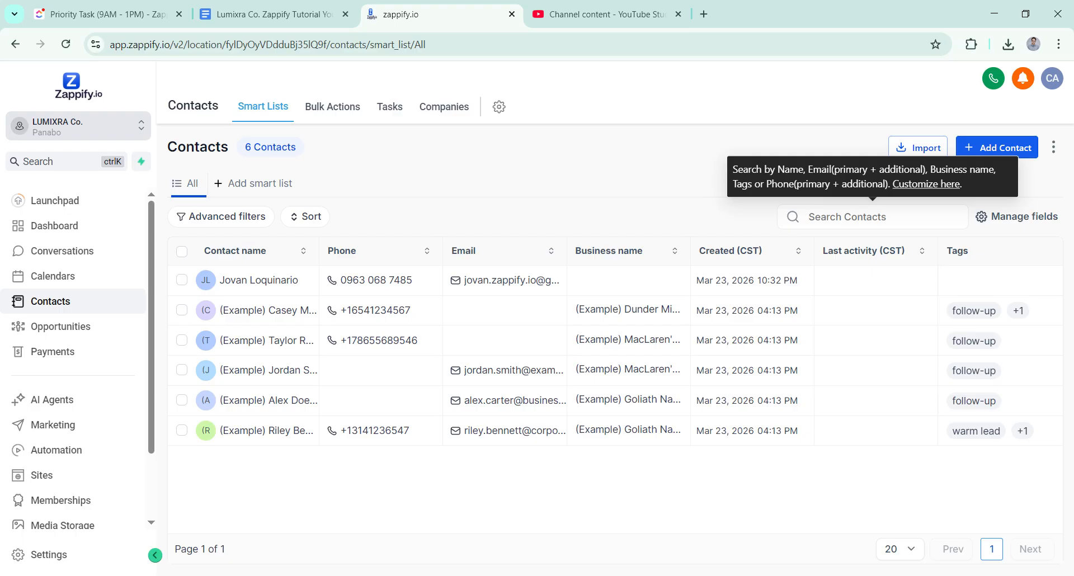
Step: Search the contacts list for an existing contact by name
type("Jova")
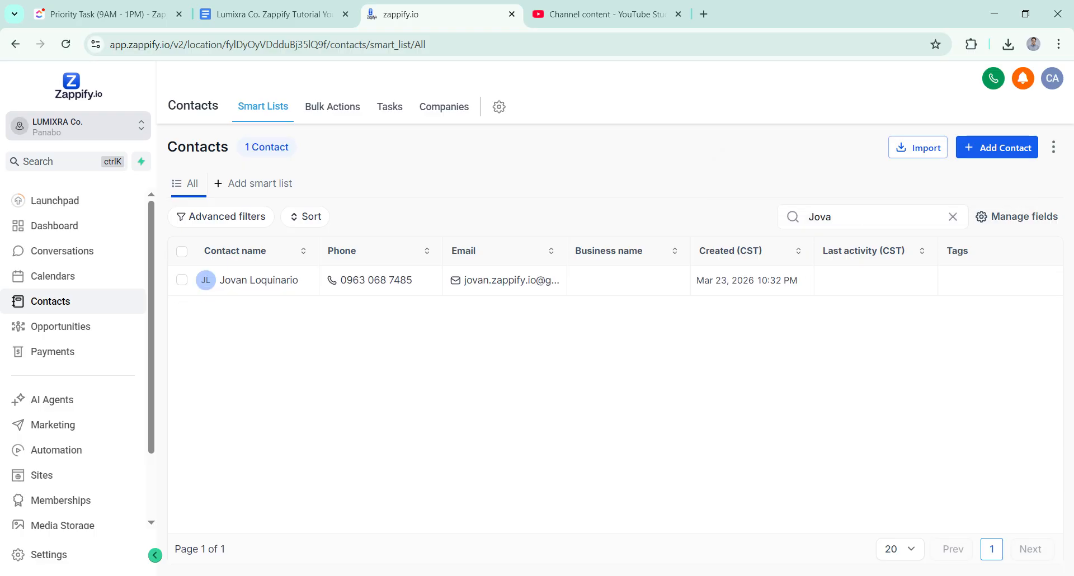
Step: Clear the contact search box so the full contacts list returns
key("BackSpace")
key("BackSpace")
key("BackSpace")
key("BackSpace")
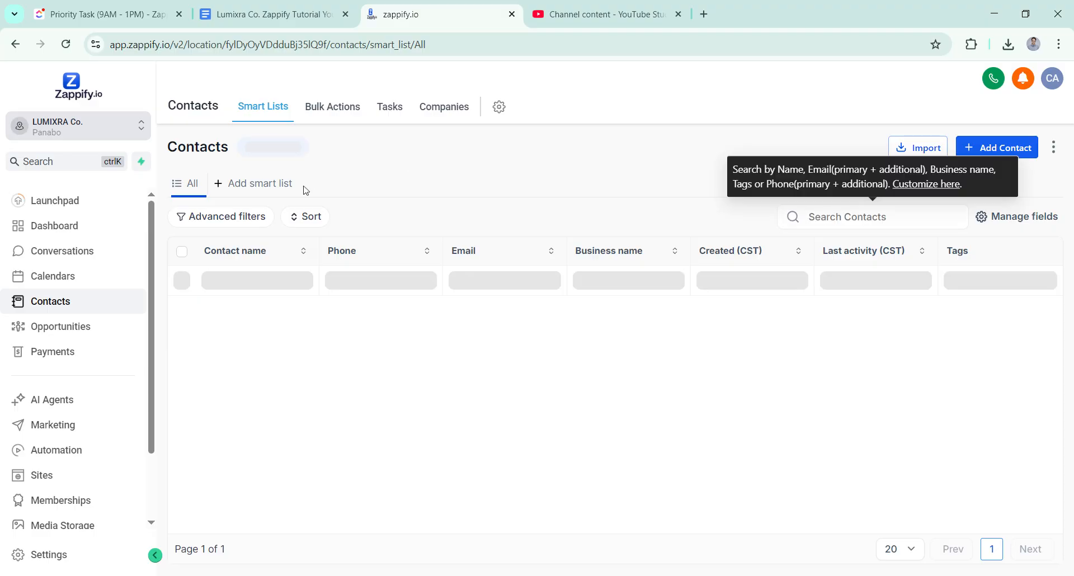
Step: Apply an advanced filter for contacts whose Age is equal to 10 Years
left_click(257, 223)
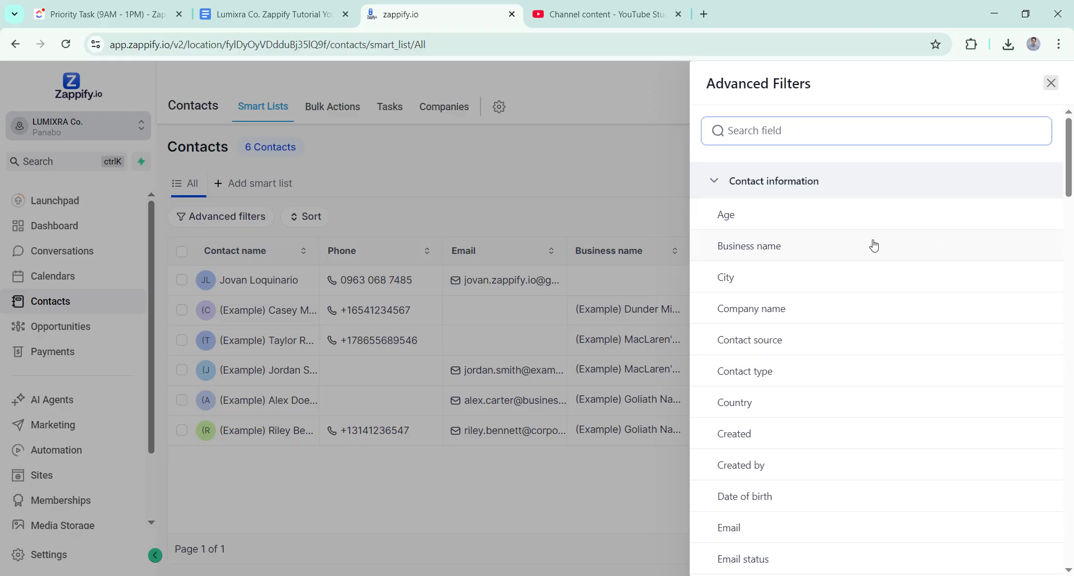
left_click(758, 214)
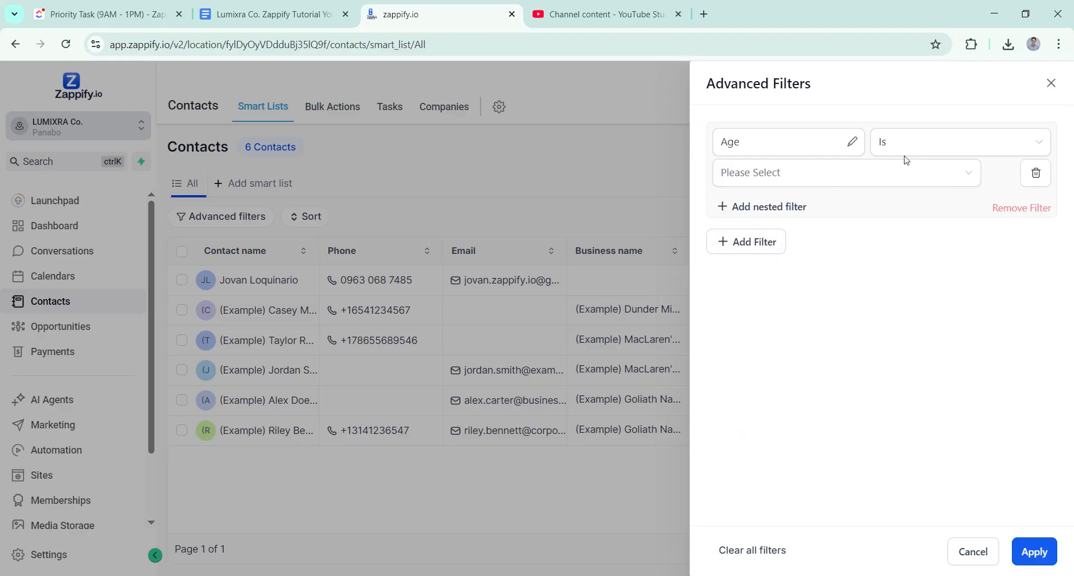
left_click(849, 171)
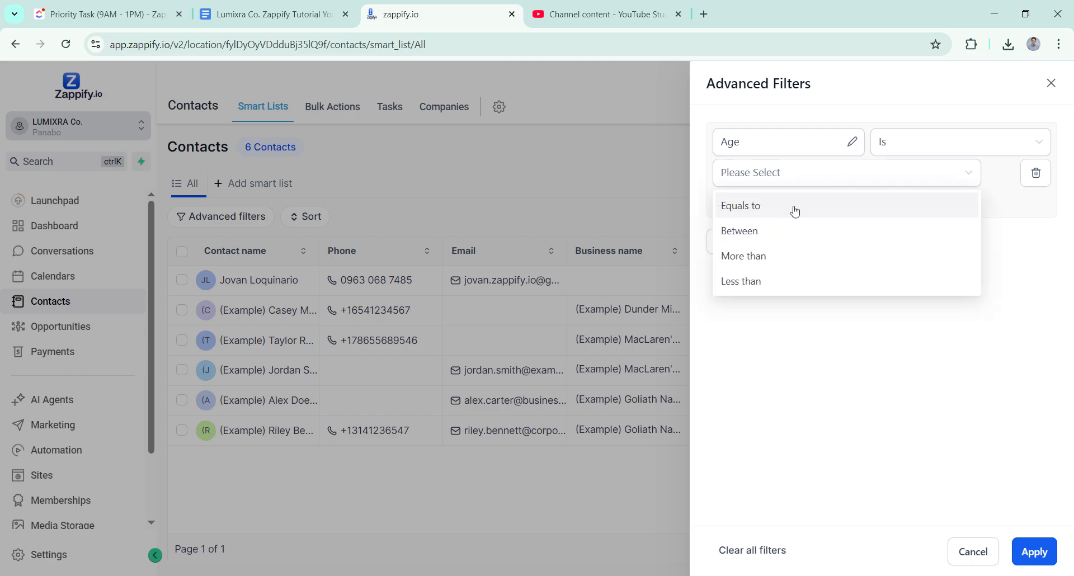
left_click(793, 207)
left_click(832, 173)
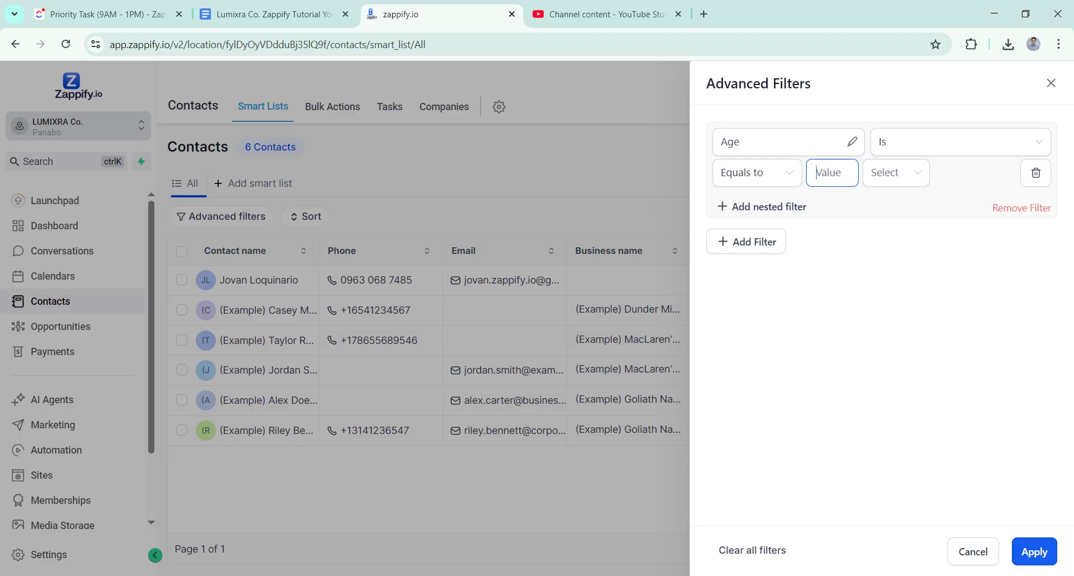
type("10")
left_click(895, 178)
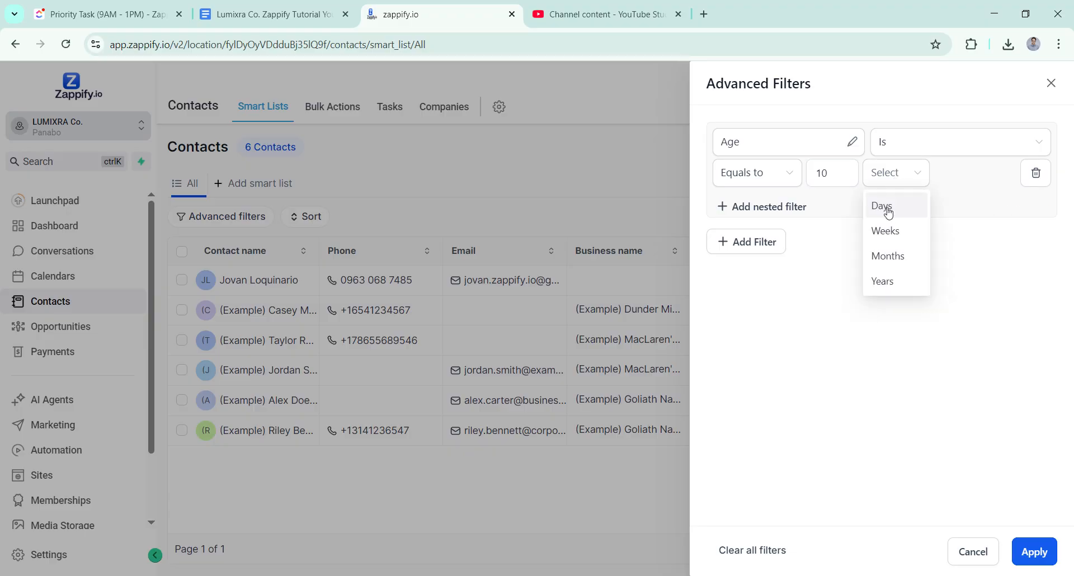
left_click(912, 286)
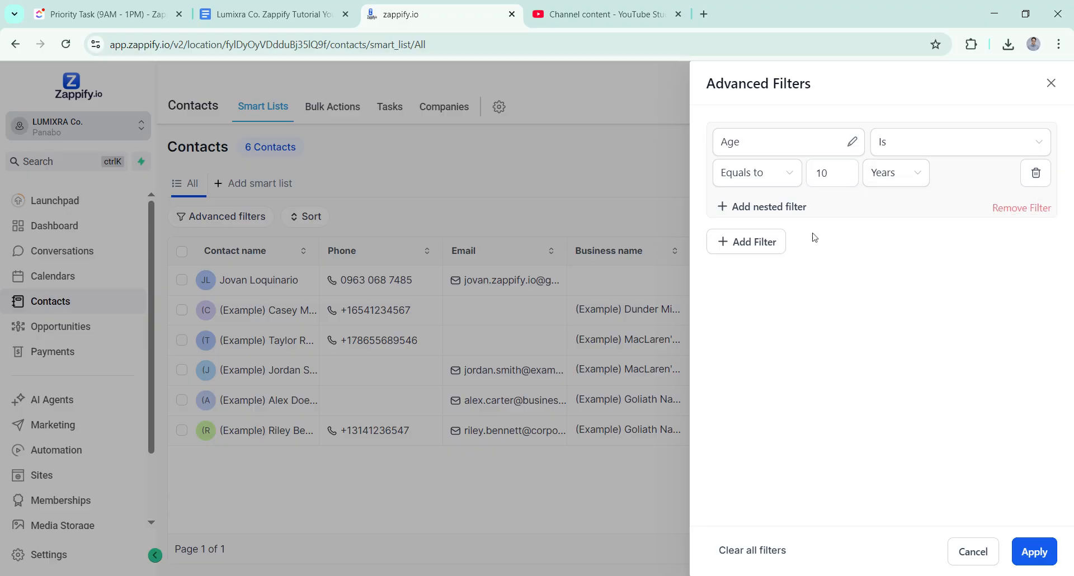
left_click(1034, 552)
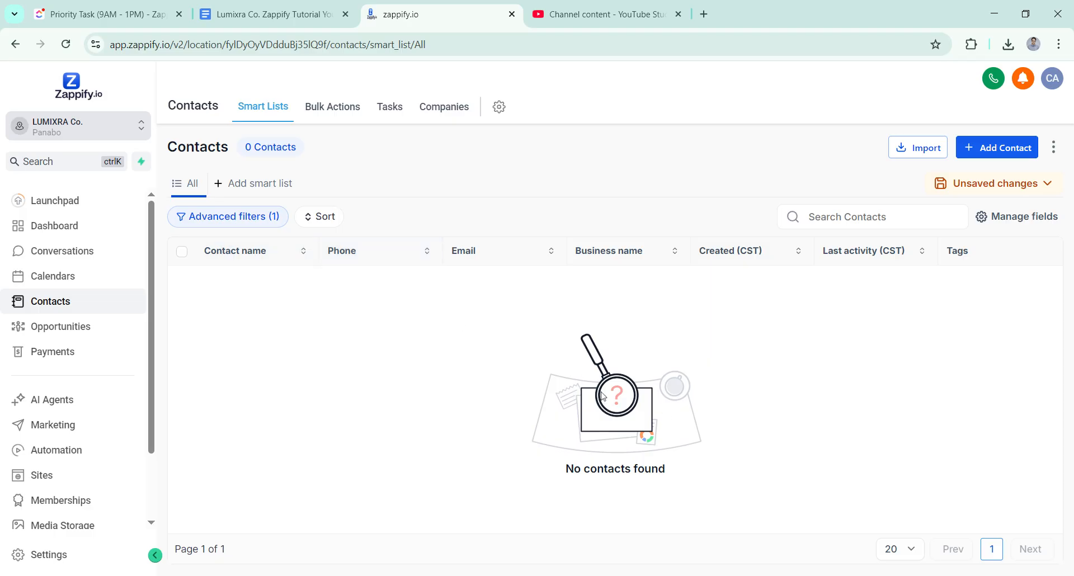
Step: Reopen the advanced filters panel to review the Age filter
left_click(188, 231)
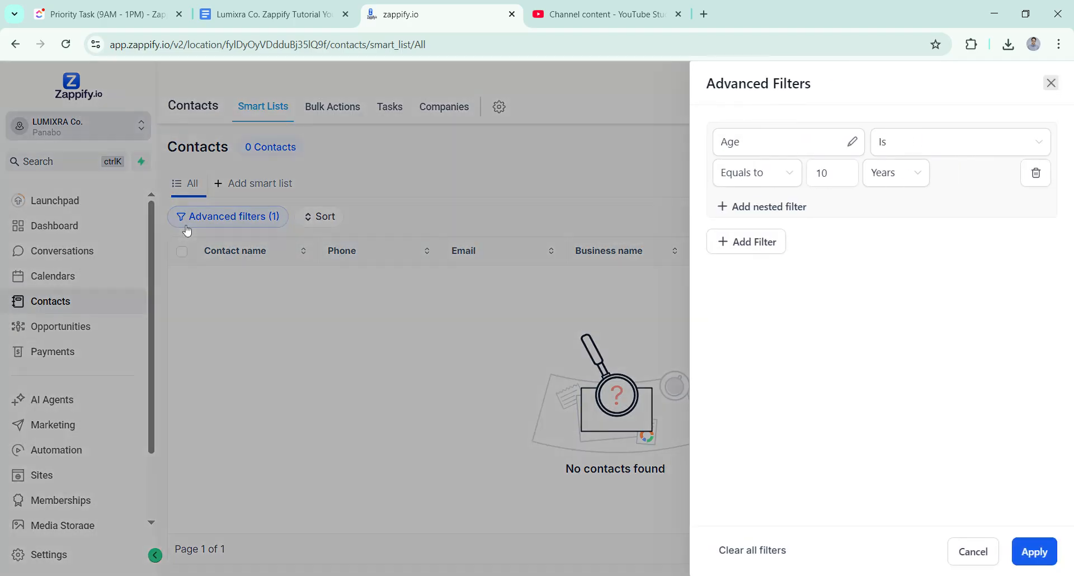